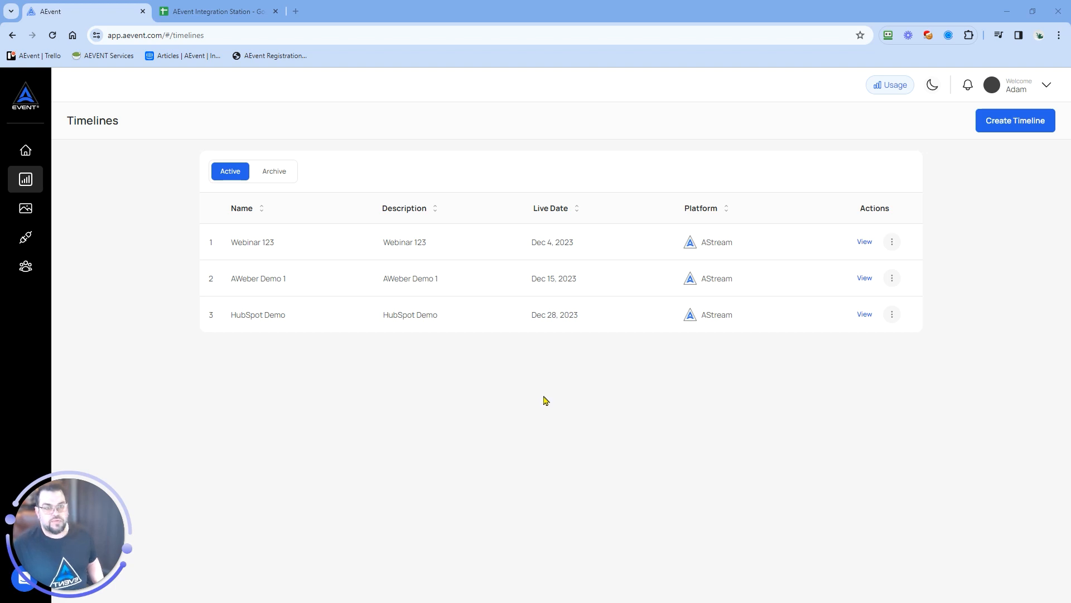
Add a new AWeber integration named "AEvent Demo - AWEBER" and start its connection
click(23, 243)
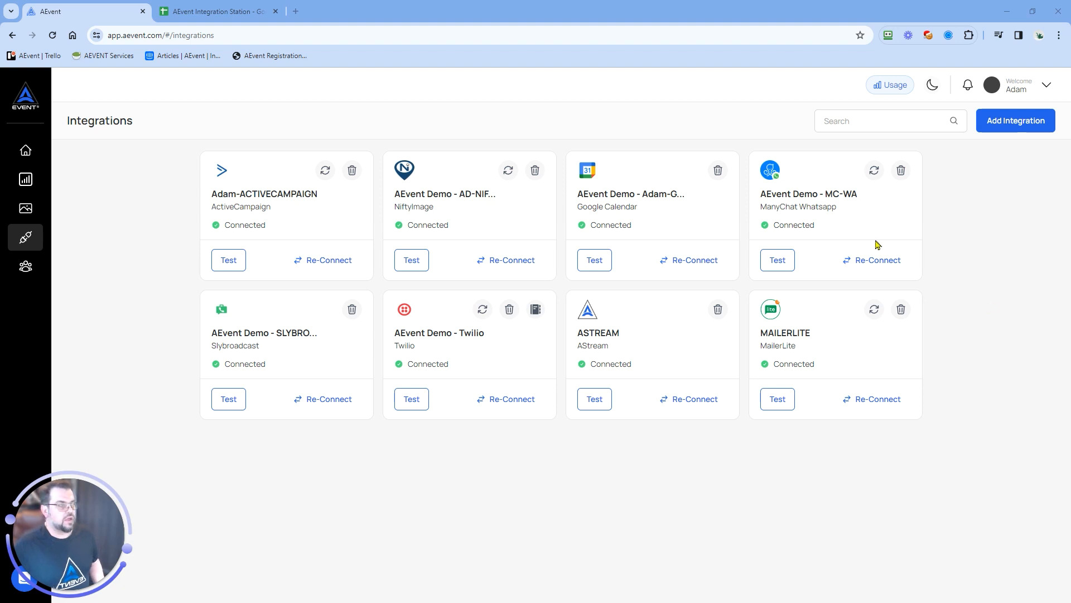
click(1014, 128)
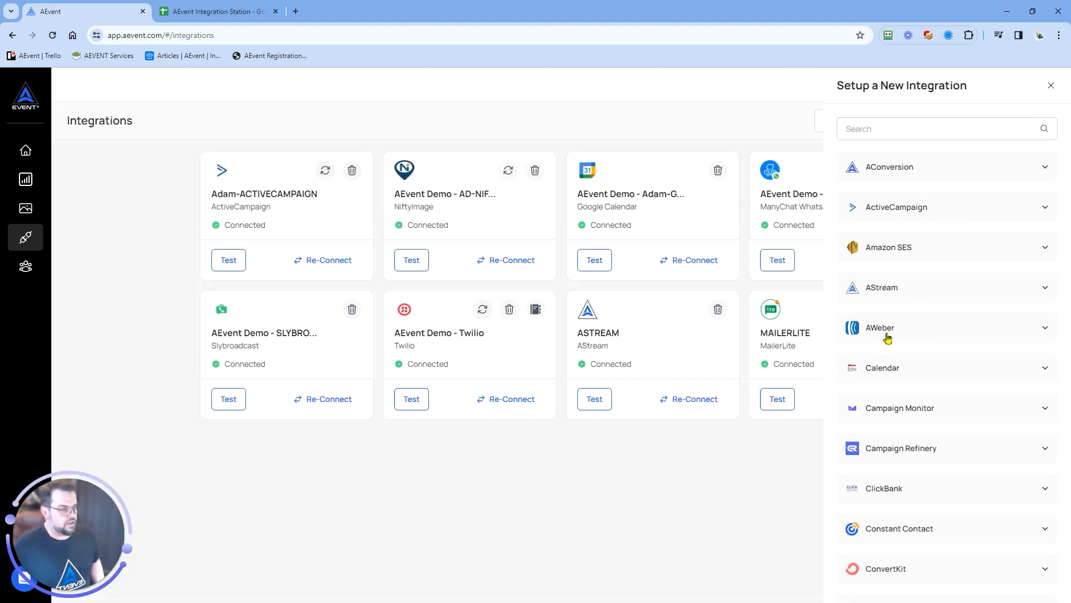
click(887, 337)
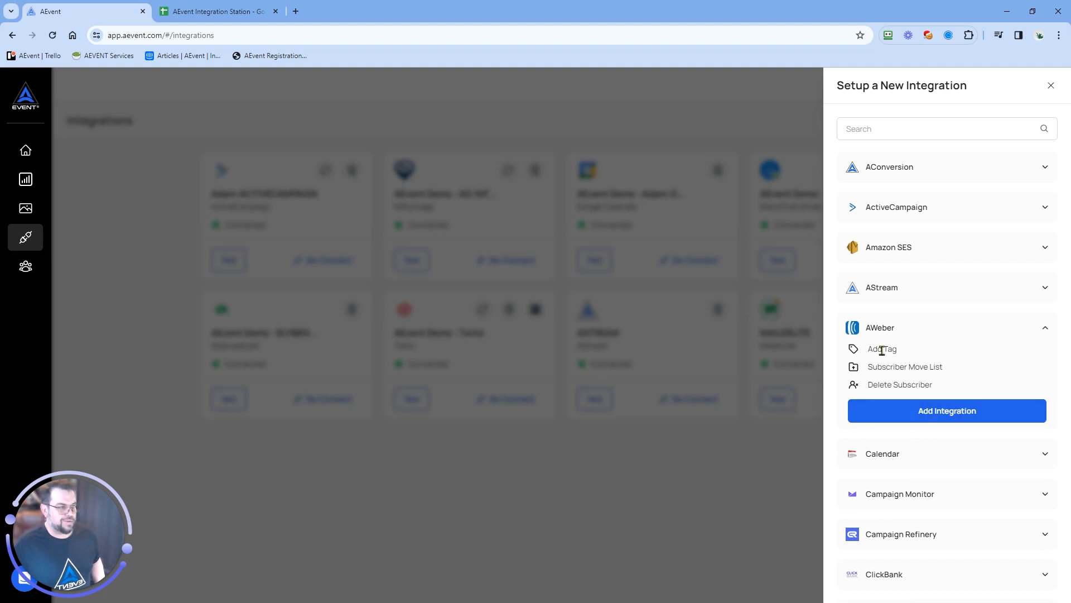
click(950, 411)
click(417, 401)
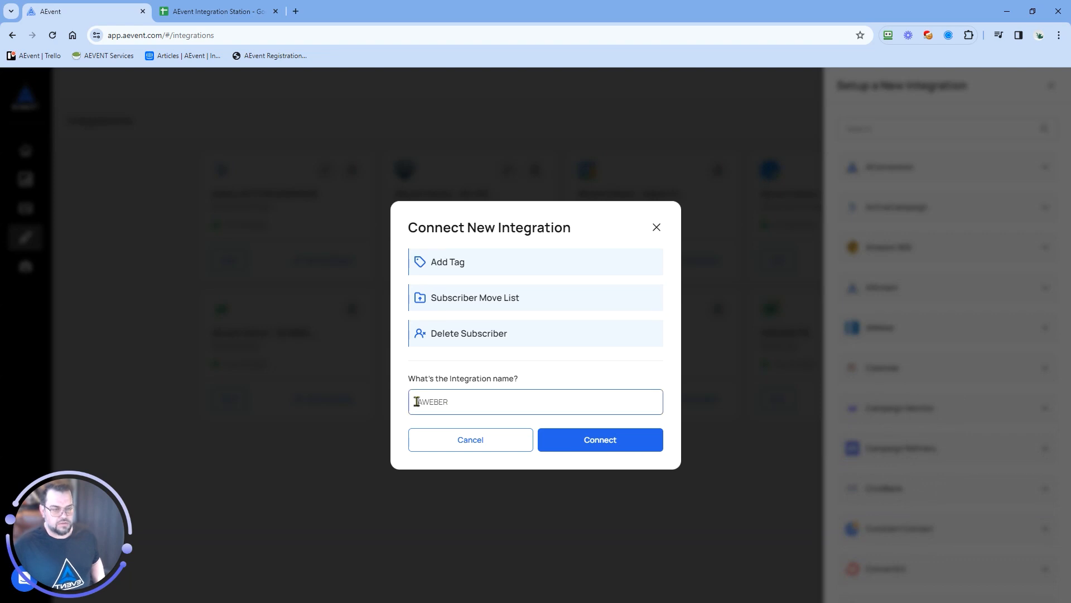
text(AE)
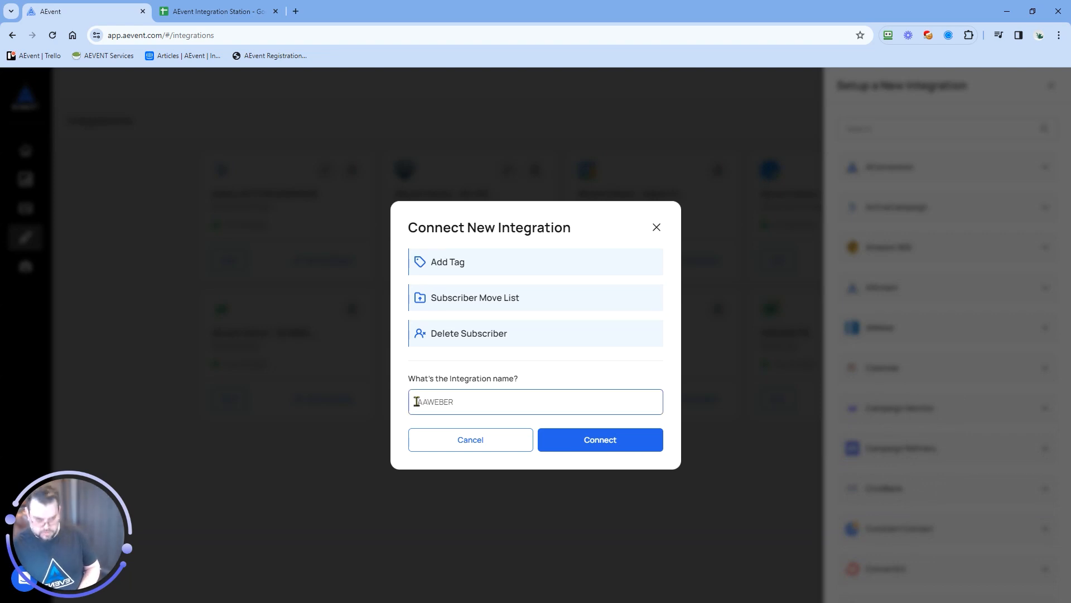
text(vent )
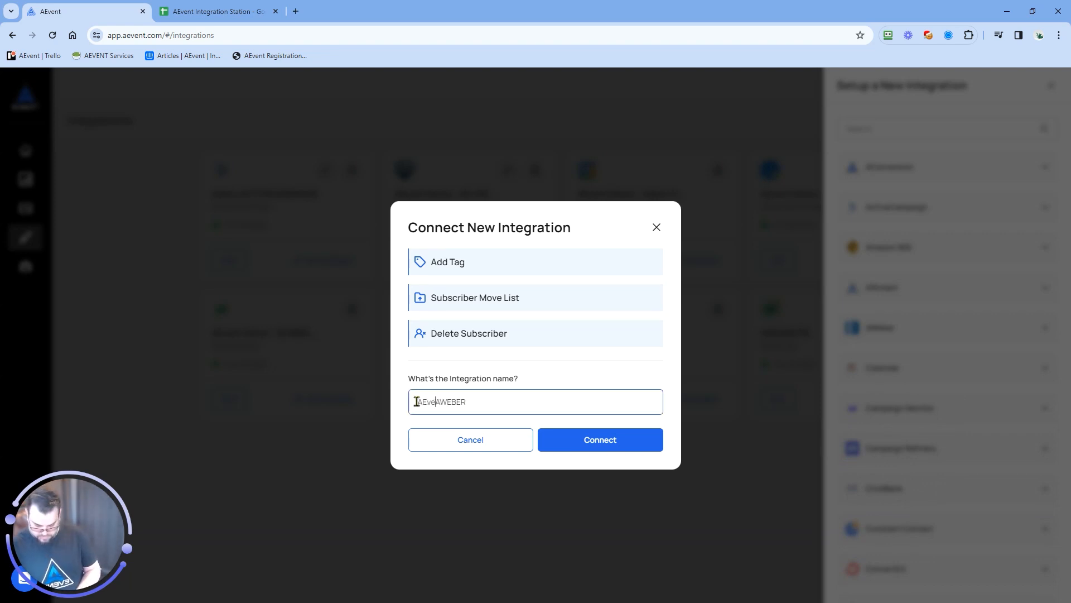
text(Demo -)
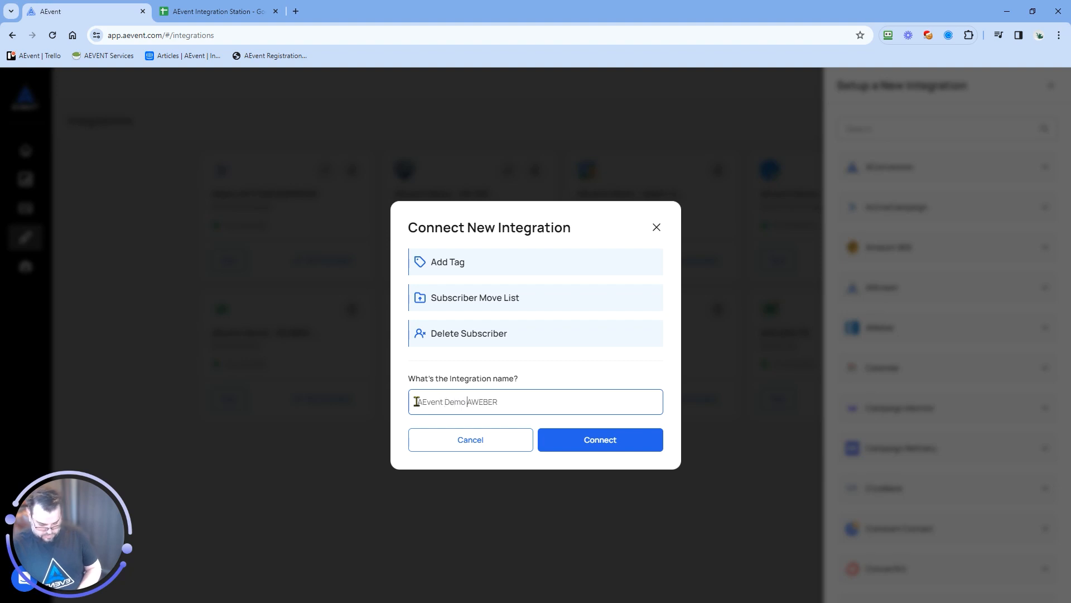
click(600, 440)
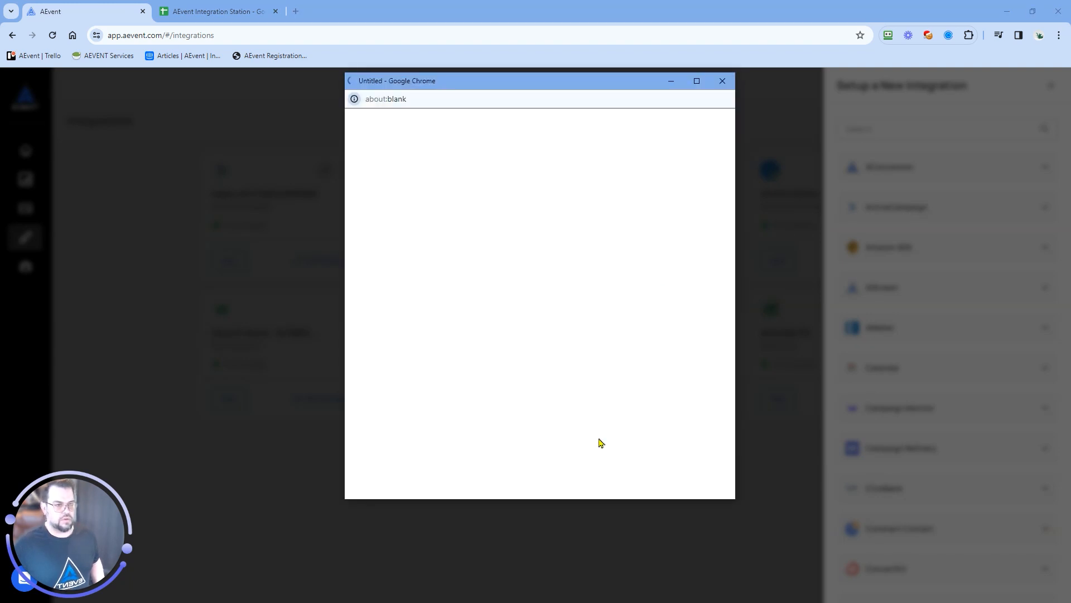
Authorize the AWeber connection by completing the robot check, filling in the saved login name and password, and allowing access
scroll(598, 397, down, 3)
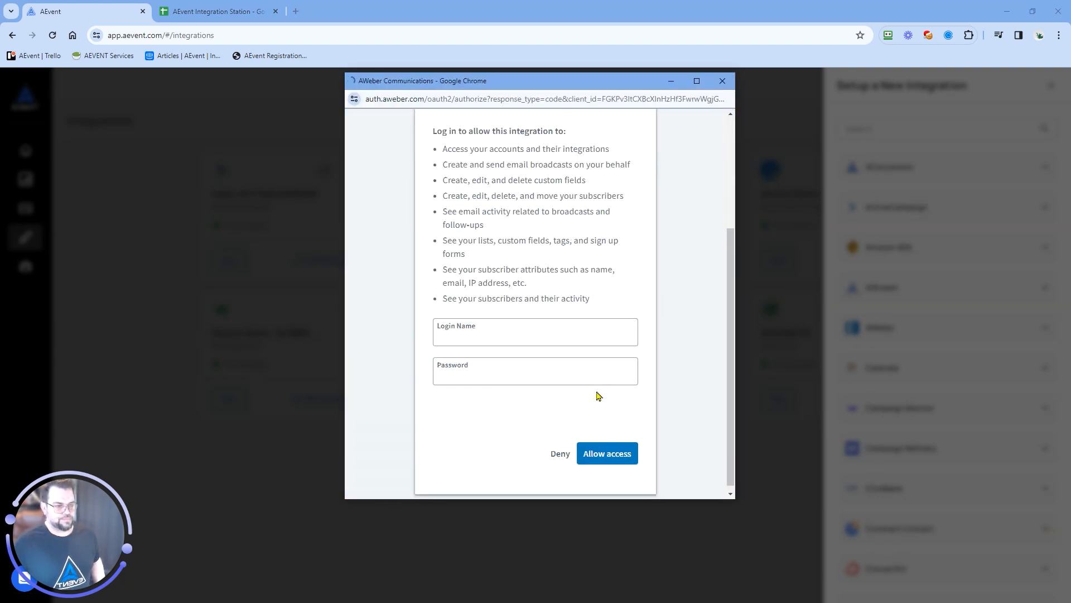
click(452, 424)
click(585, 332)
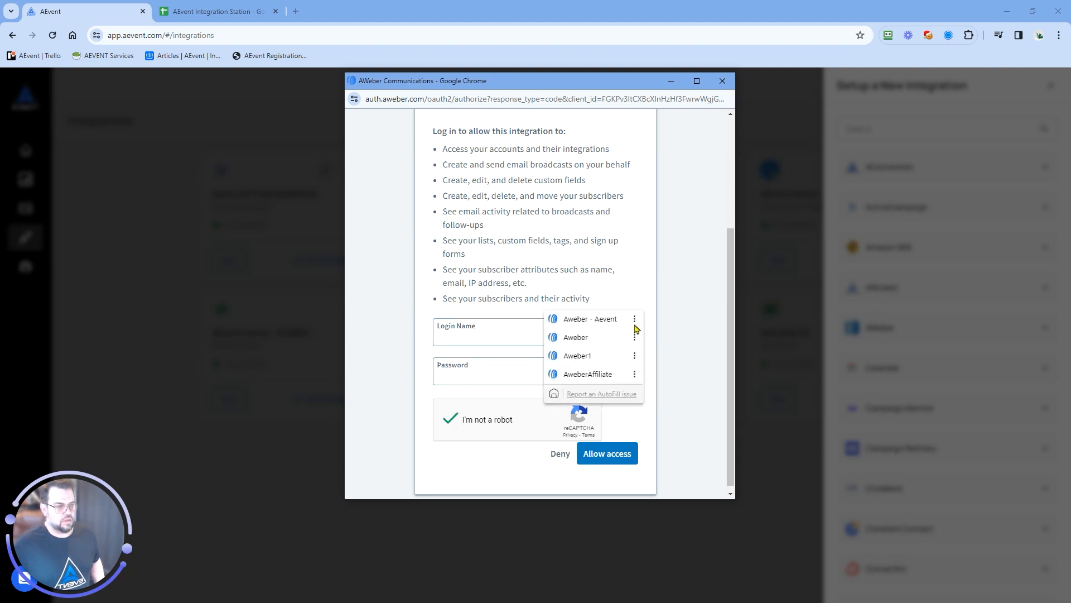
click(596, 320)
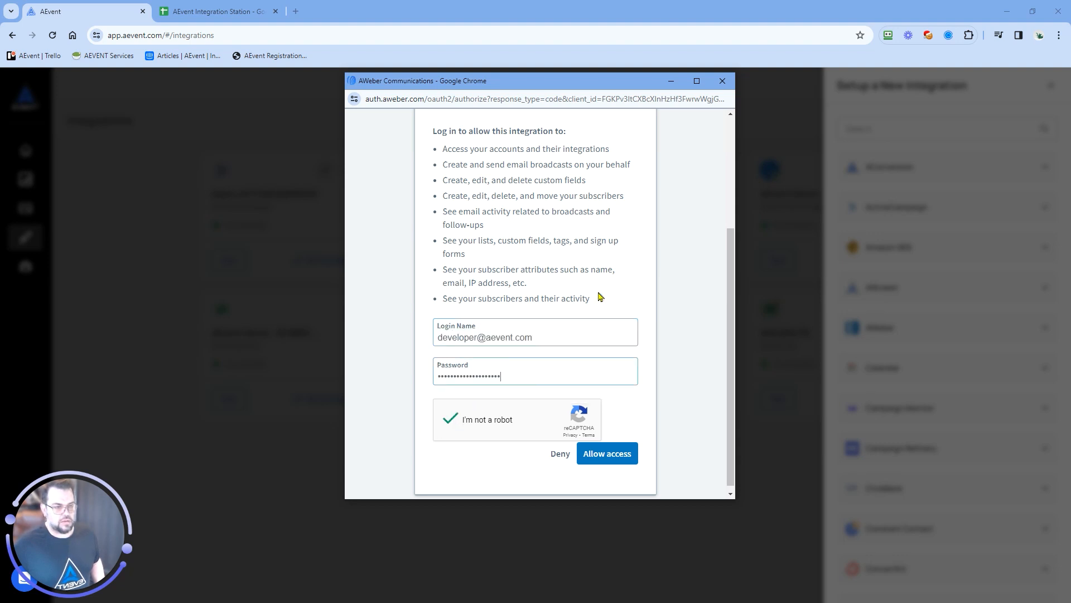
click(621, 455)
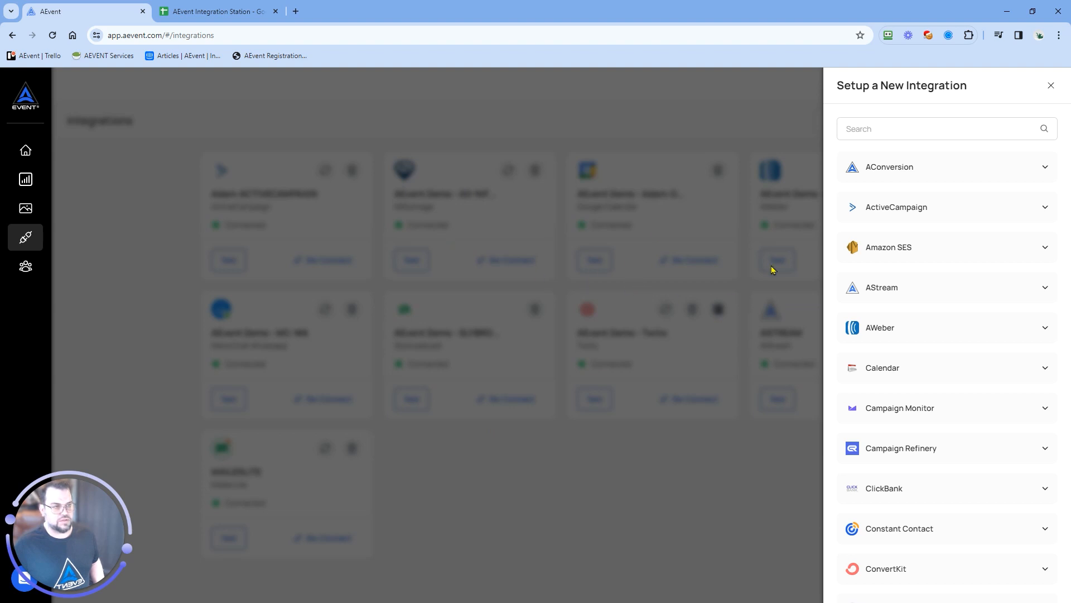
Close the integration setup list and test the API connection of the AEvent Demo - AWEBER integration
click(635, 490)
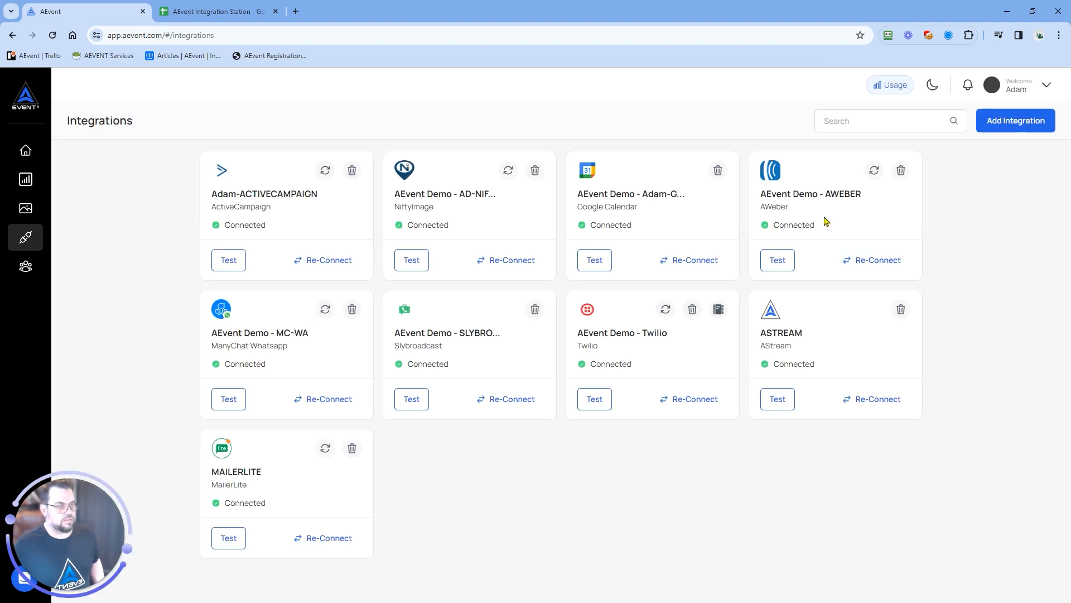
click(778, 262)
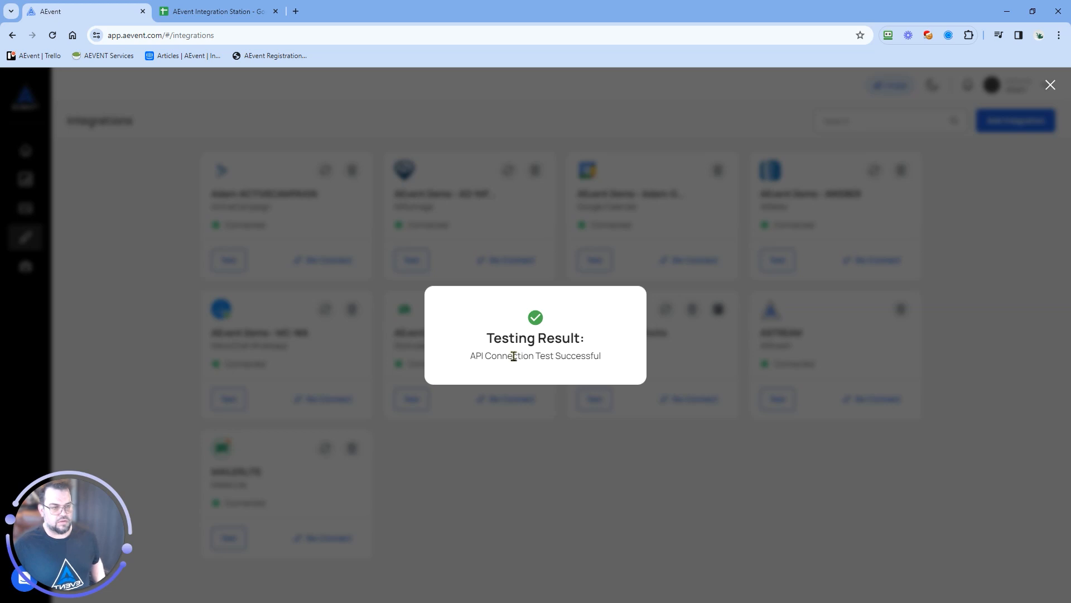
click(543, 467)
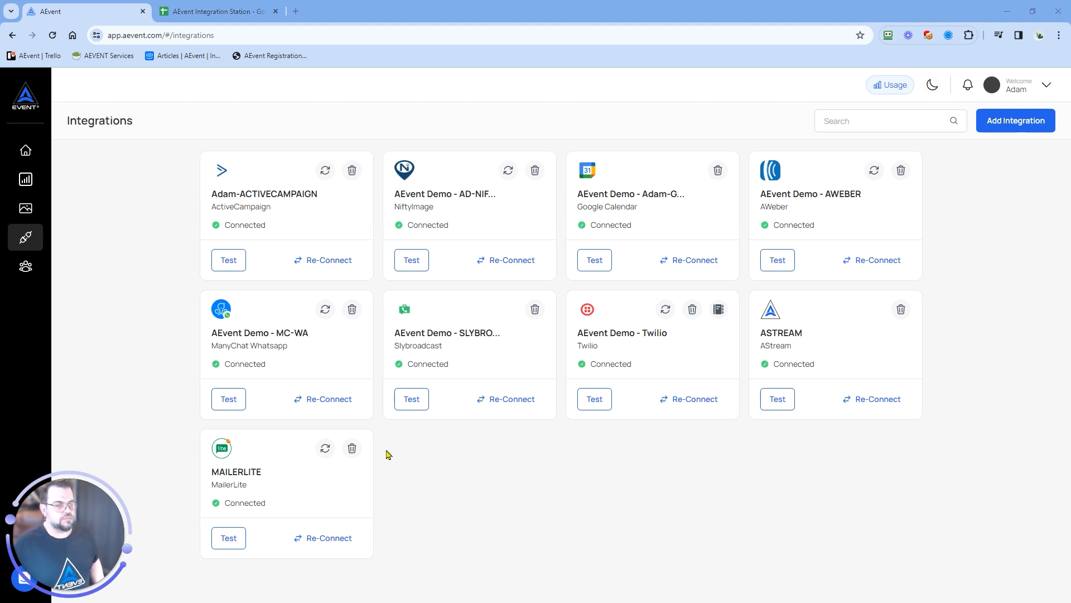
Activate the AEvent Demo - AWEBER integration in the AWeber Demo 1 timeline's integrations
click(18, 178)
click(243, 286)
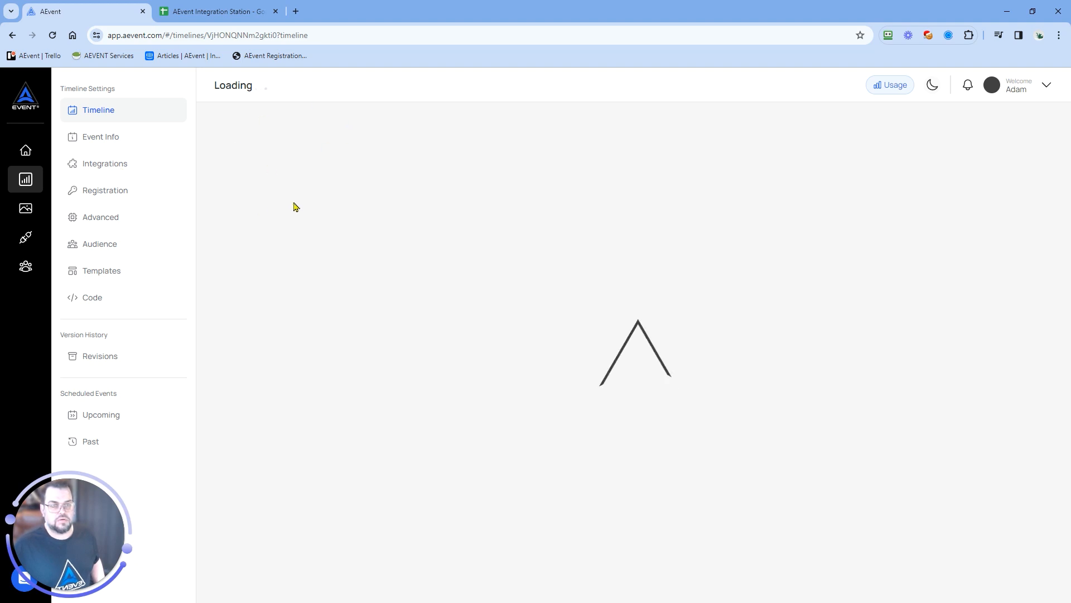
click(106, 168)
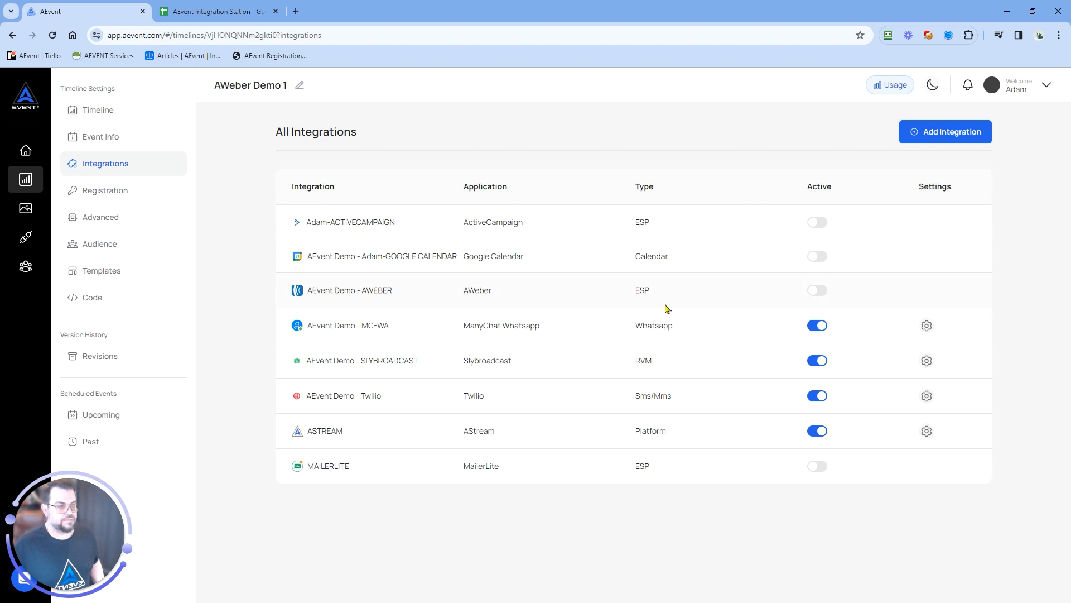
click(814, 290)
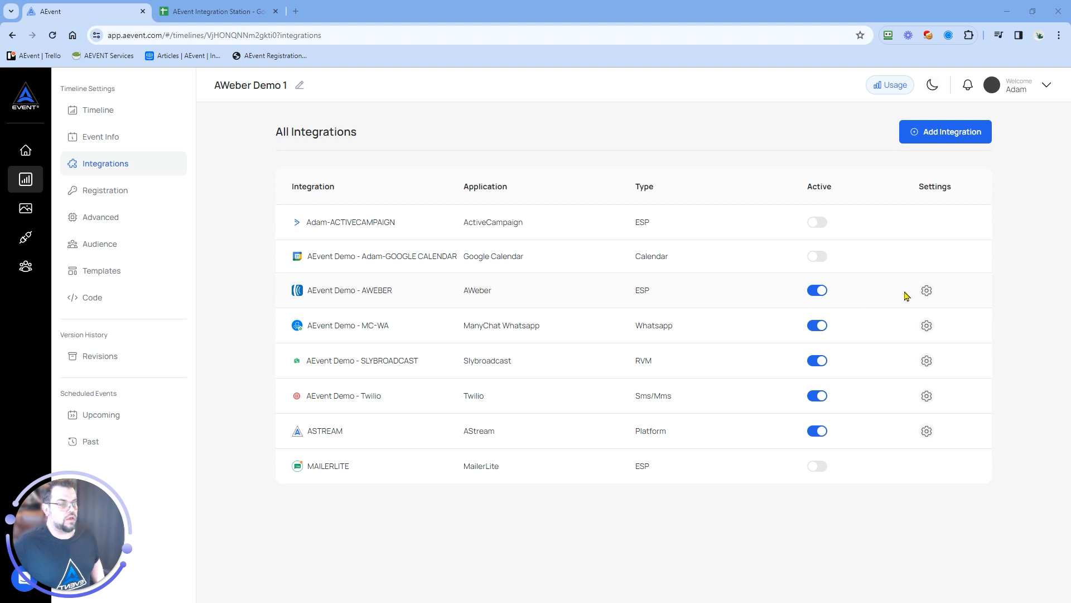
In the timeline's AWeber integration settings, select the list "Adam New List" and enter the tag name "On-Reg"
click(926, 290)
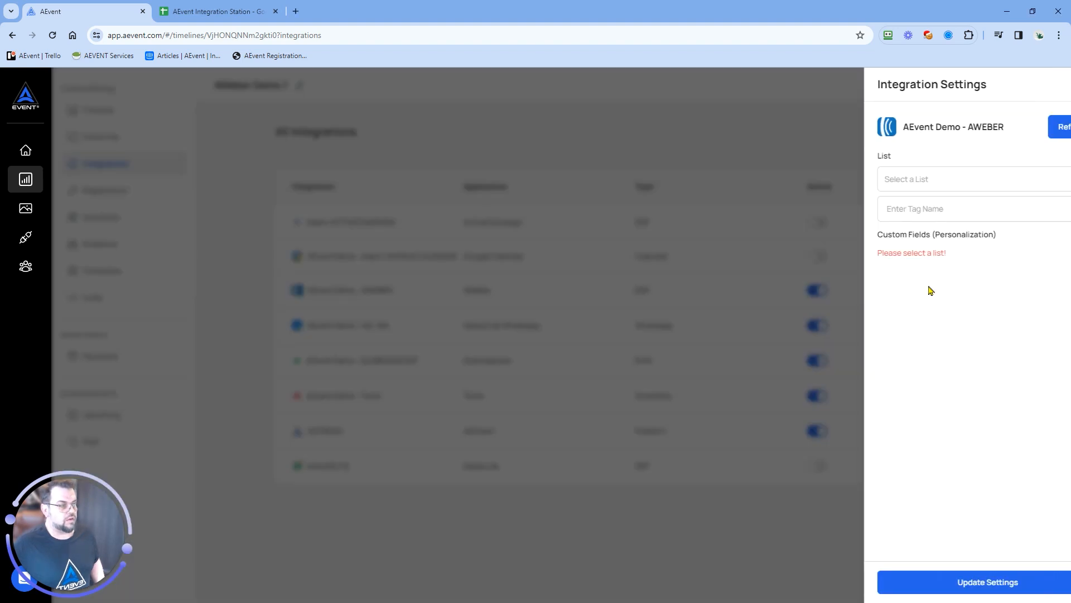
click(926, 182)
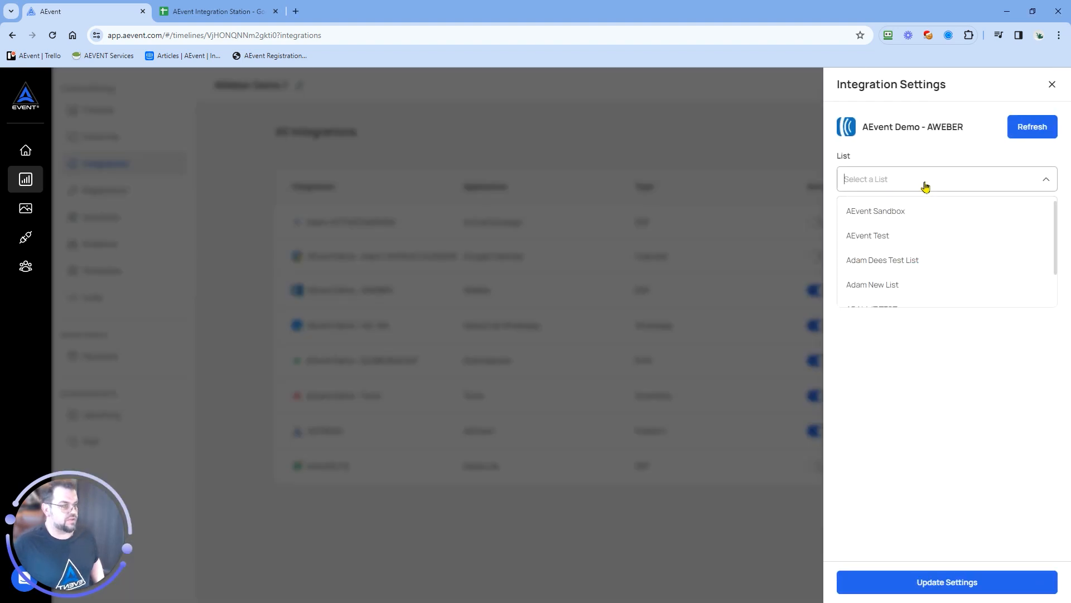
scroll(916, 232, down, 2)
click(898, 245)
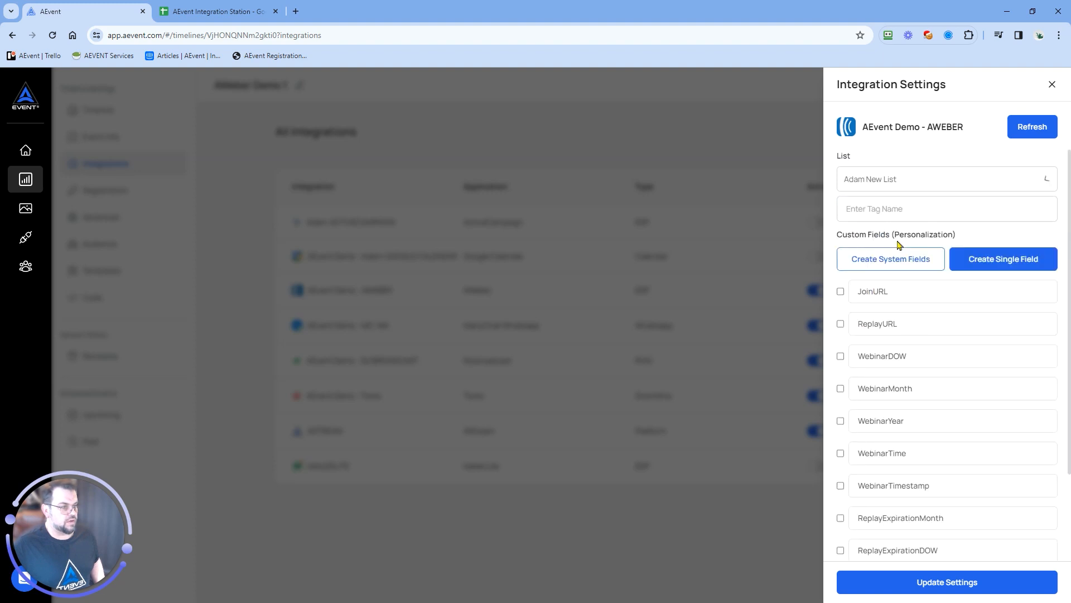
click(883, 207)
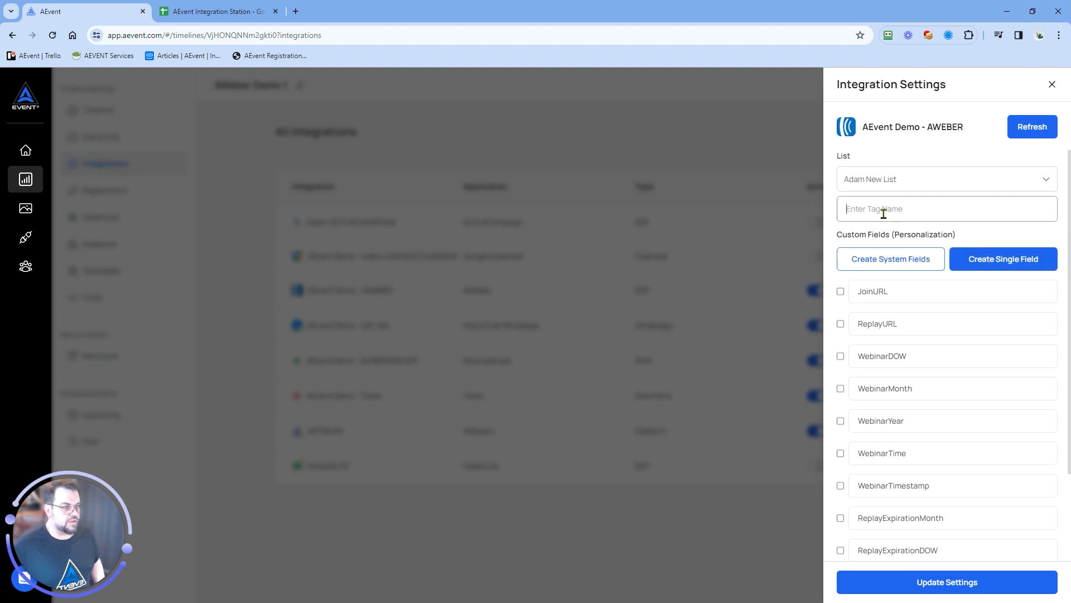
text(On-Reg)
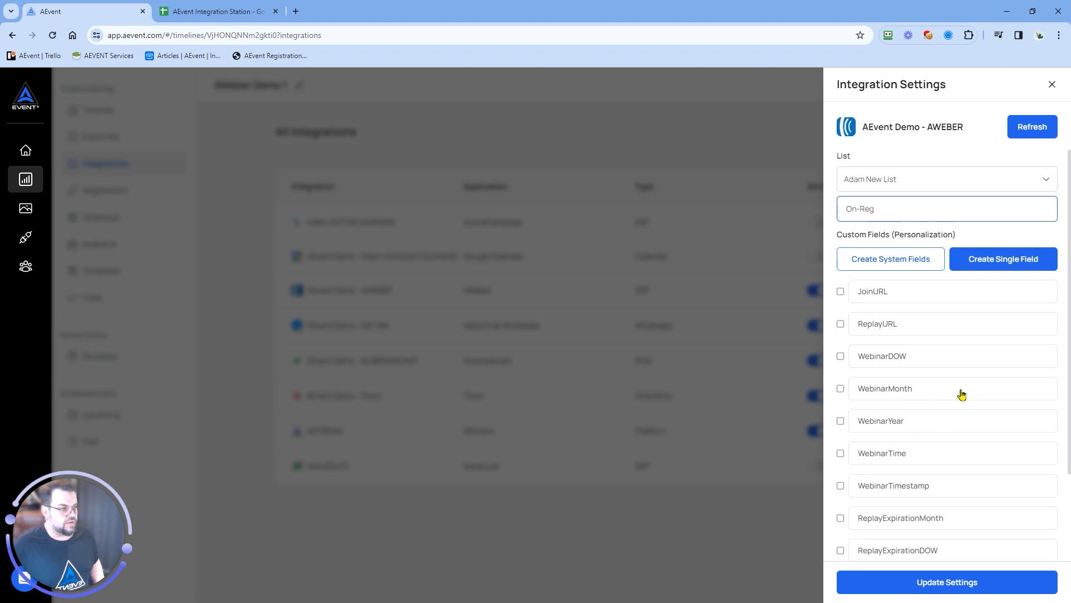
Review the list's available custom fields and the option for creating a single field, without creating one
scroll(889, 433, down, 2)
scroll(889, 432, up, 2)
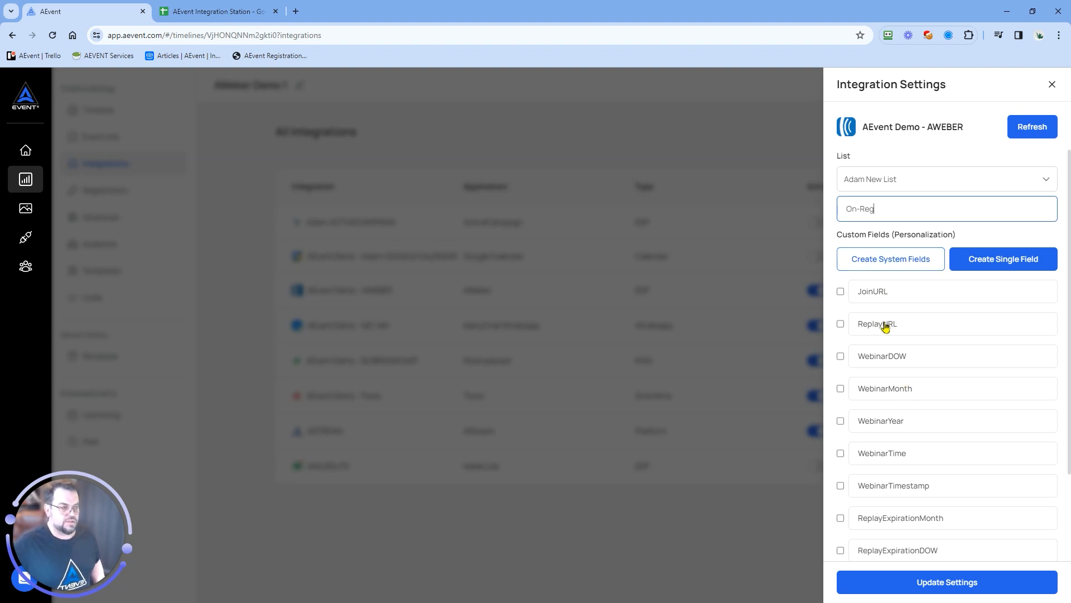
scroll(889, 342, down, 2)
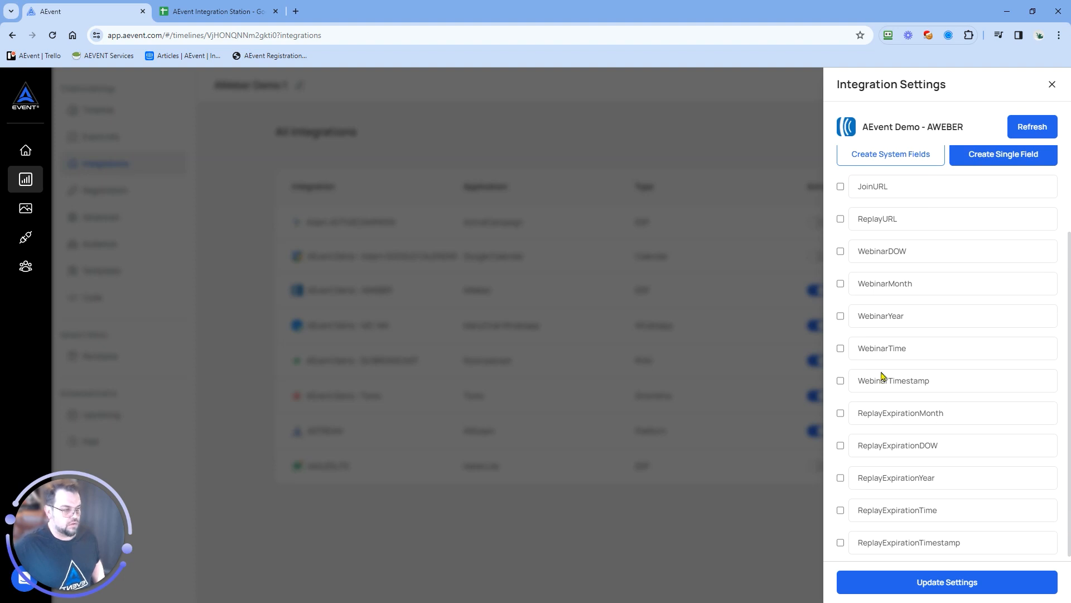
scroll(909, 399, up, 2)
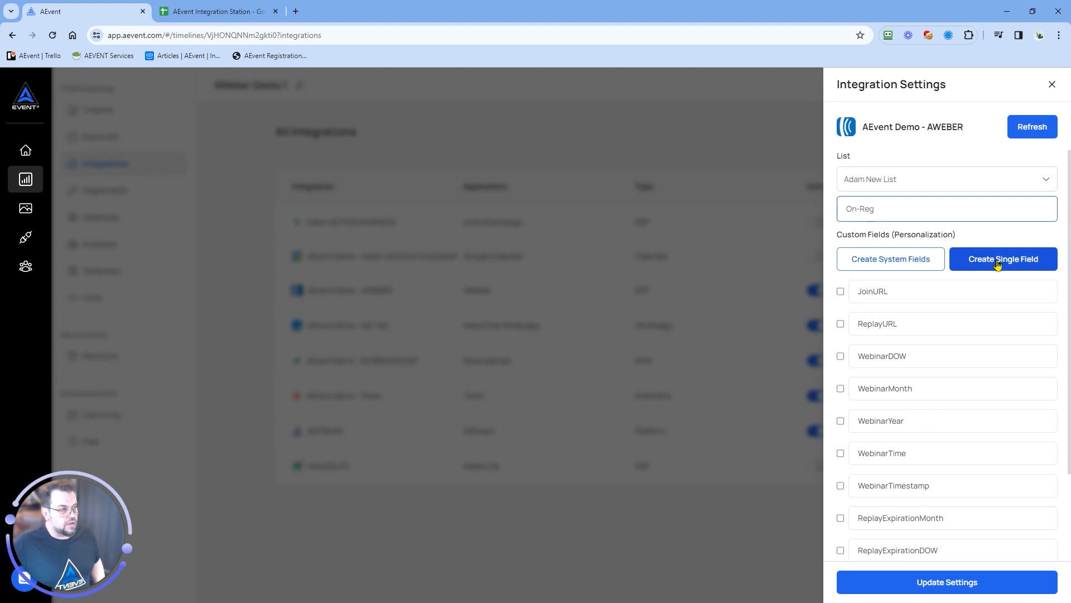
click(1003, 259)
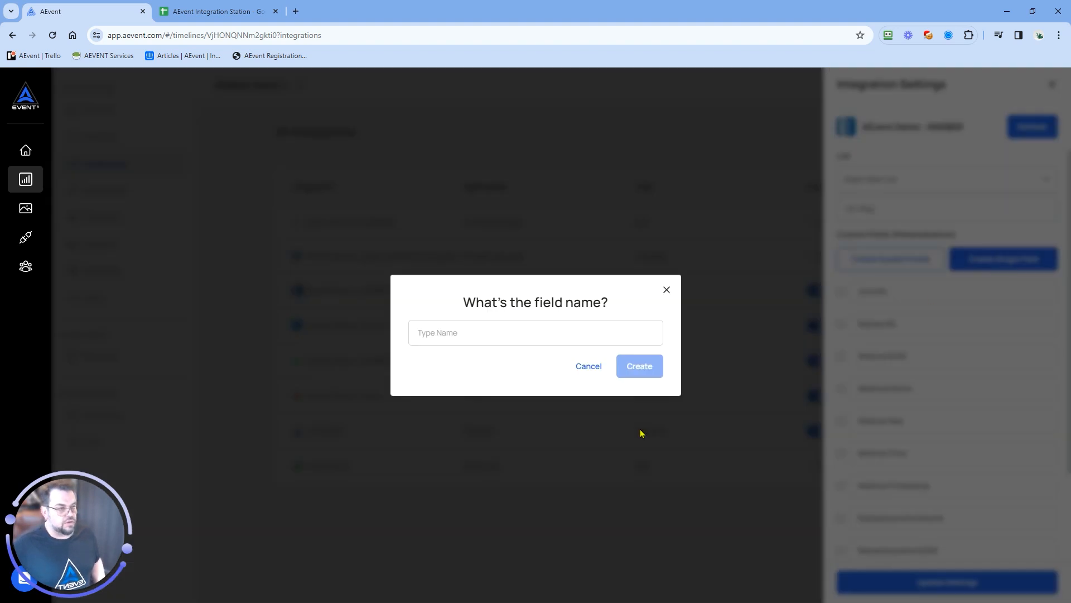
click(581, 370)
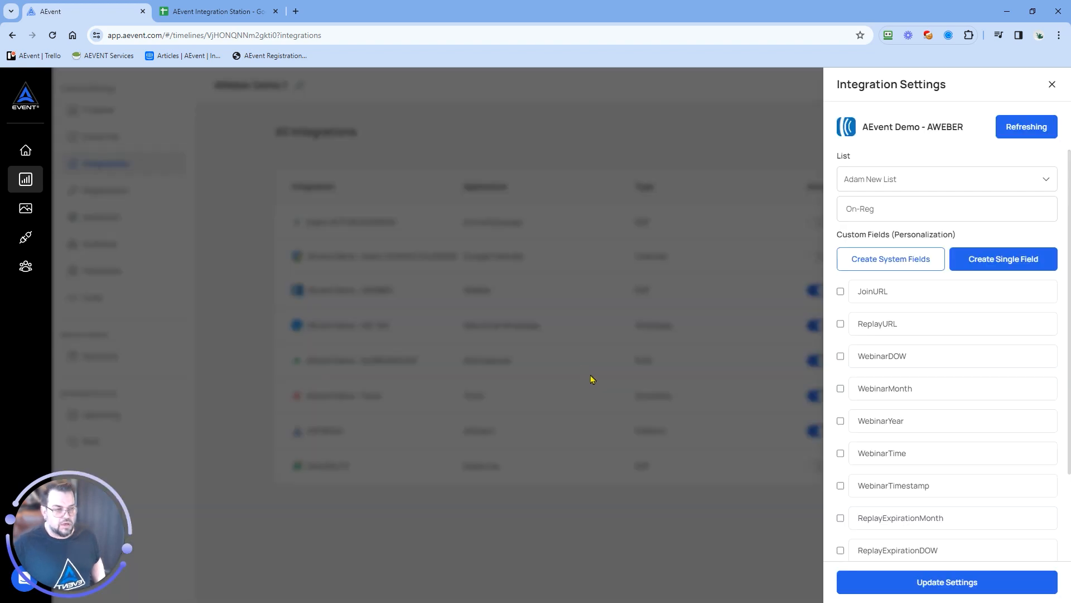
Enable the JoinURL custom field, map it to Registrant Info with the Join URL option, and save the integration settings
click(841, 291)
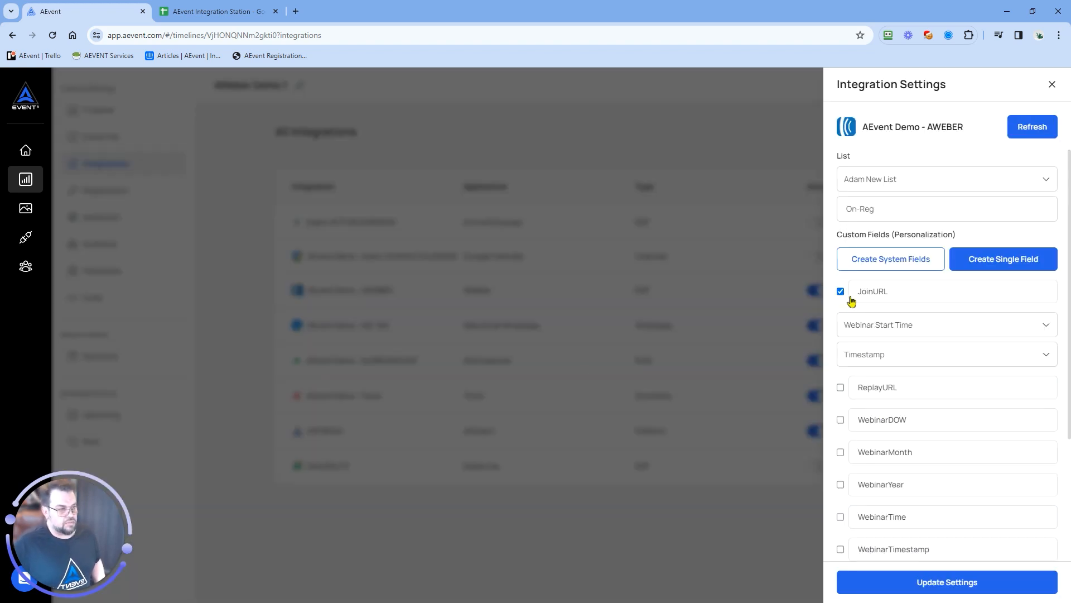
click(897, 325)
scroll(915, 385, down, 3)
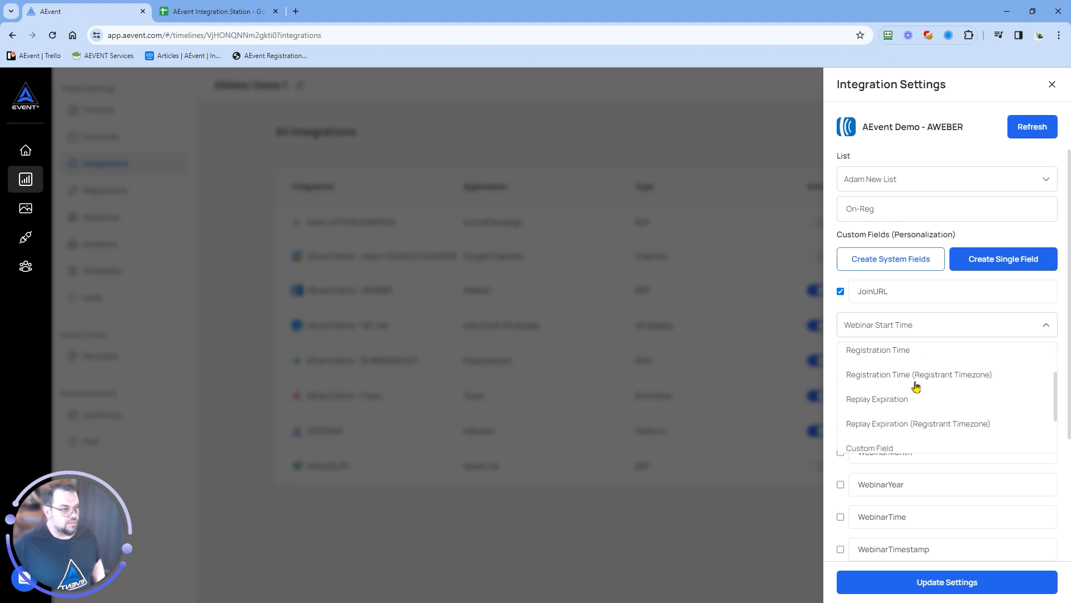
click(892, 440)
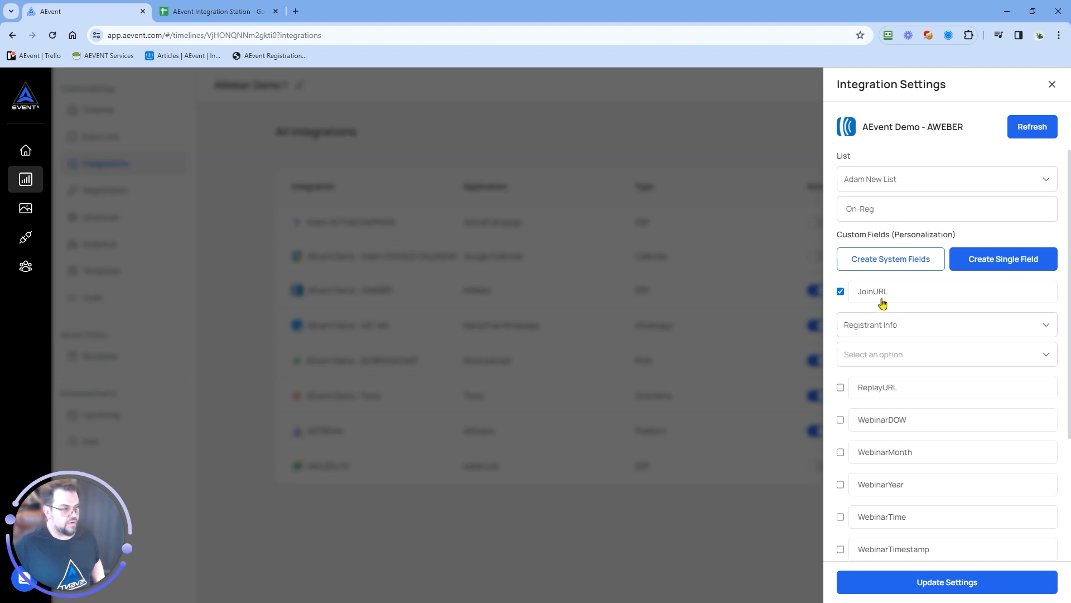
click(891, 355)
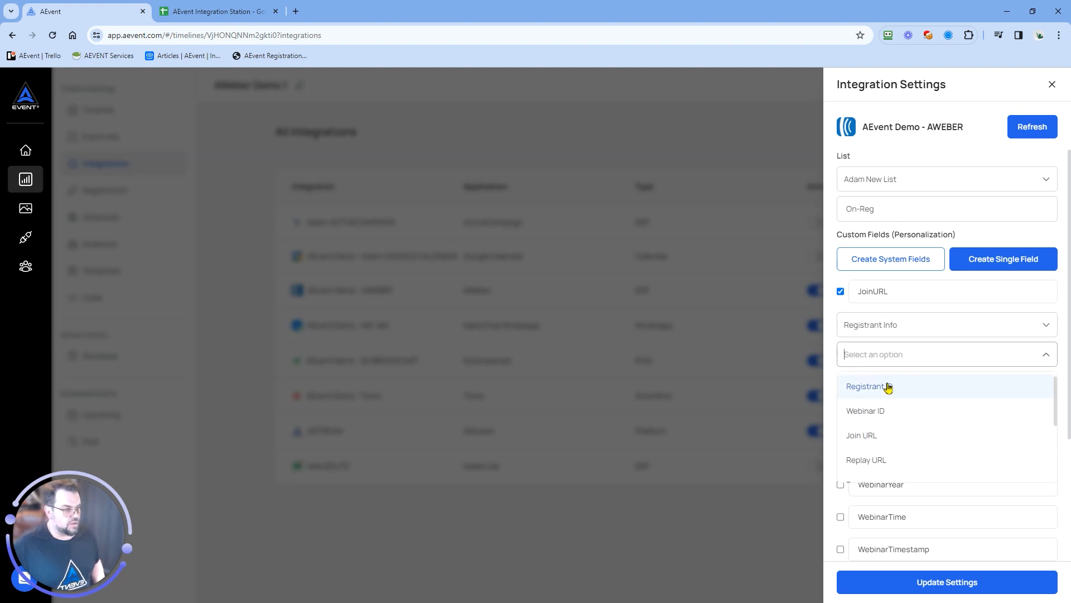
click(878, 436)
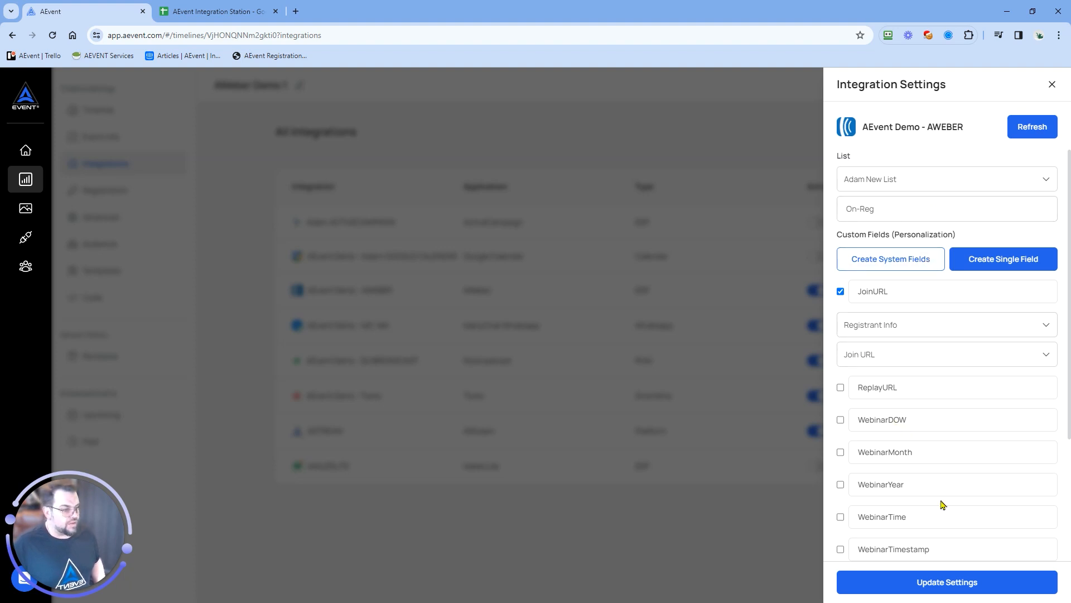
click(954, 583)
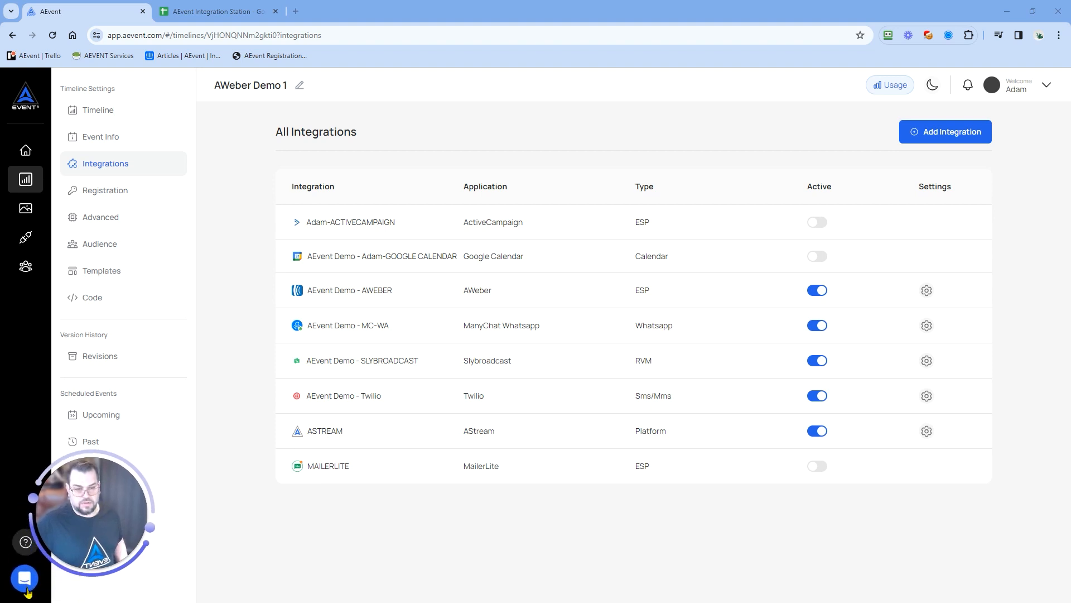
Look at the Messages and Help sections of the support chat, and close it
click(25, 580)
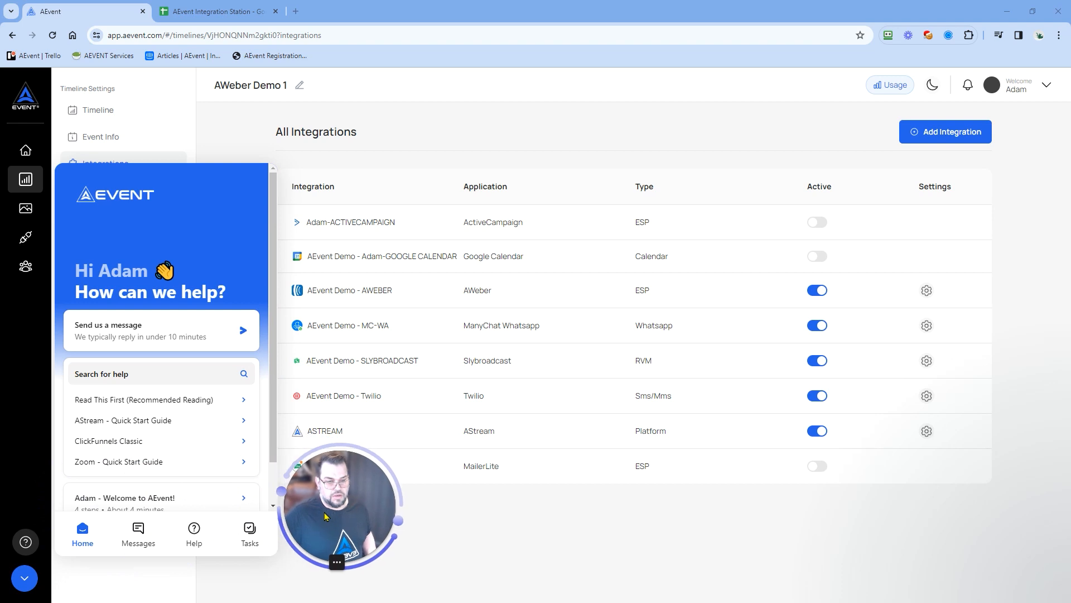
click(139, 533)
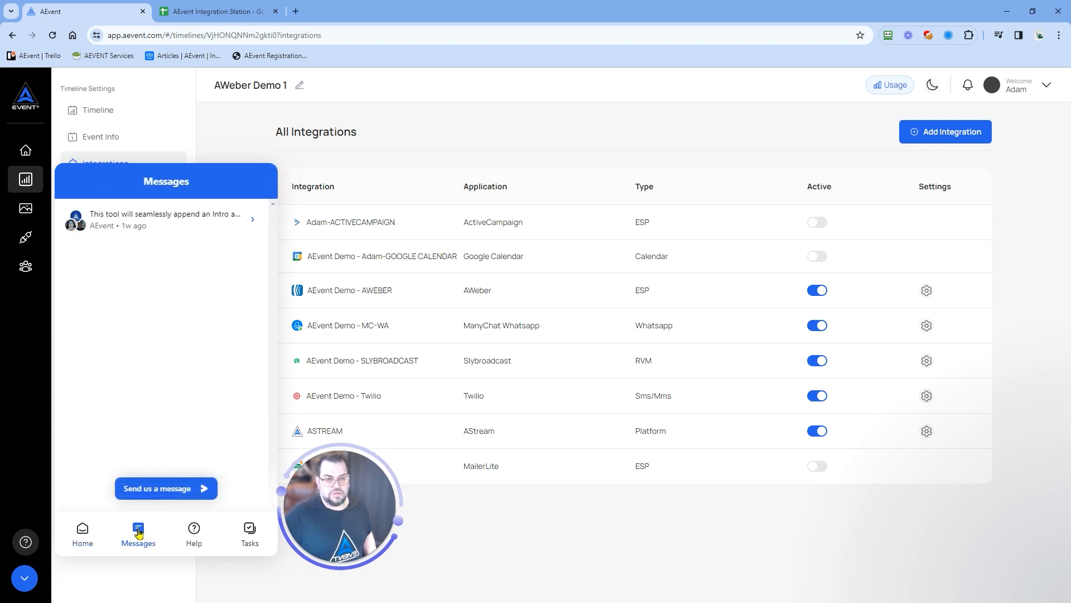
click(195, 535)
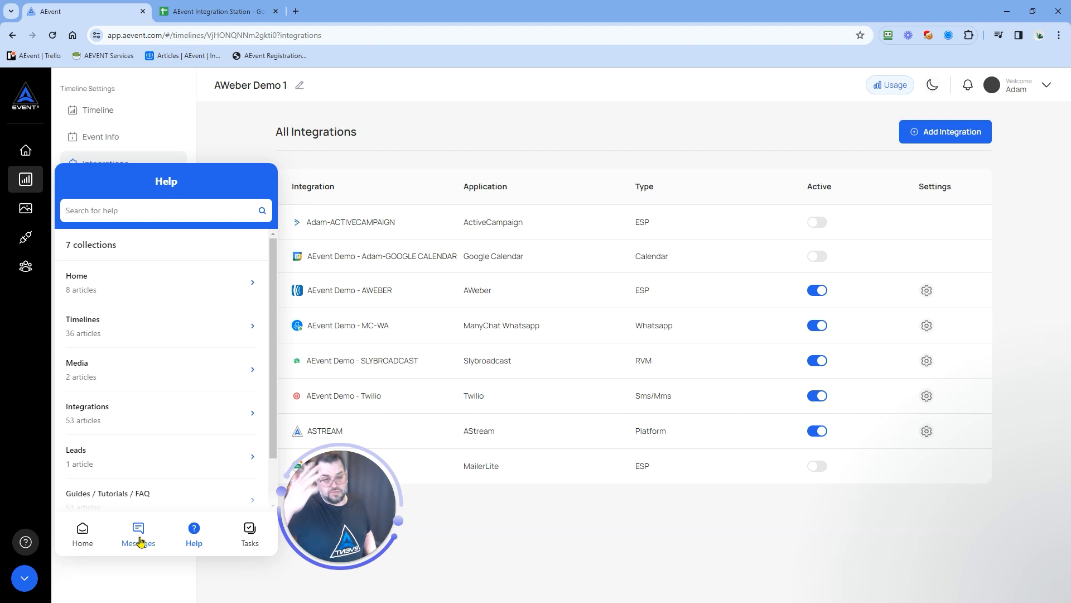
click(22, 579)
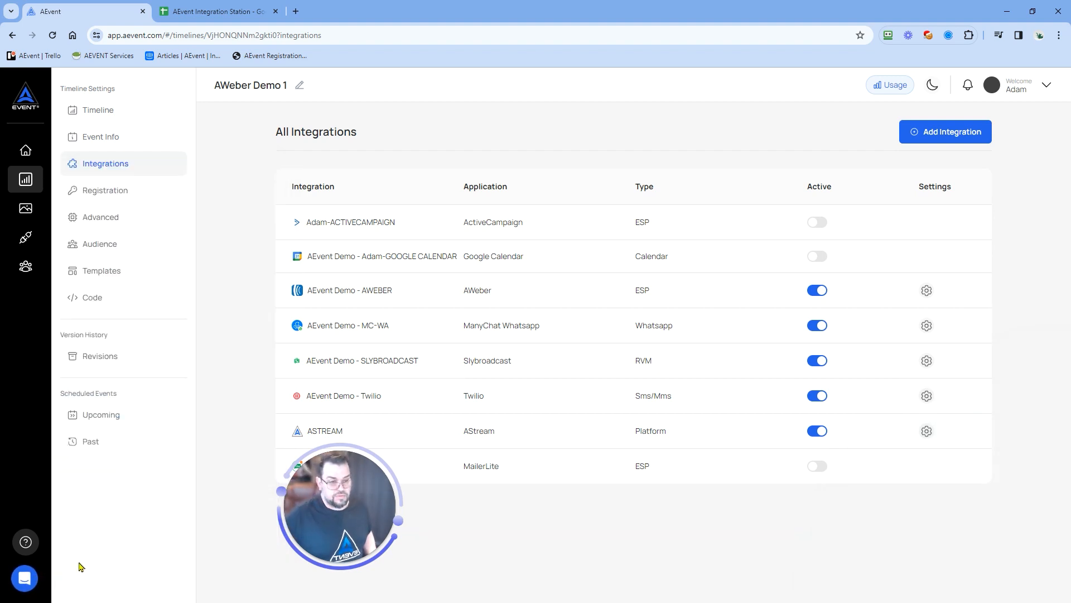